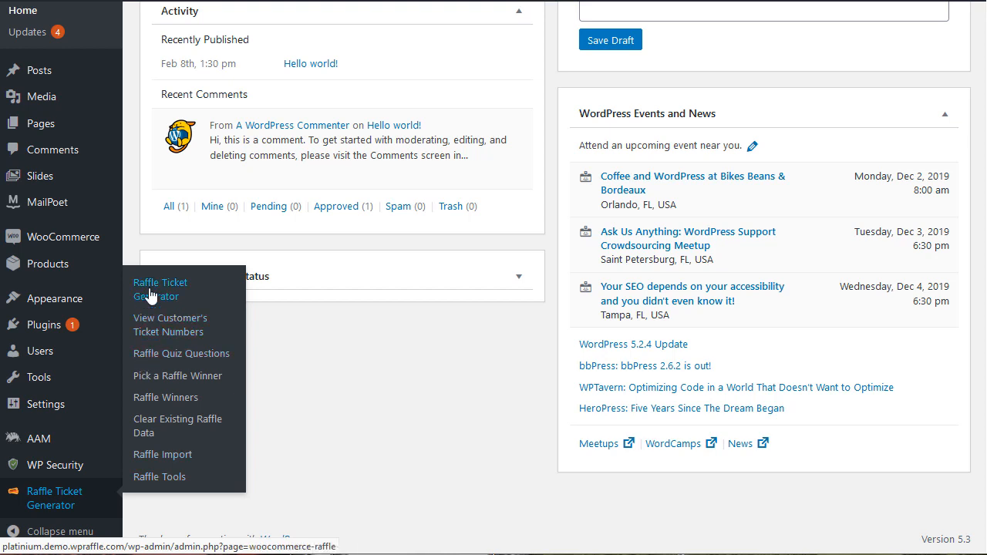
Open the Raffle Ticket Generator configuration settings and expand the Raffle test category
click(151, 297)
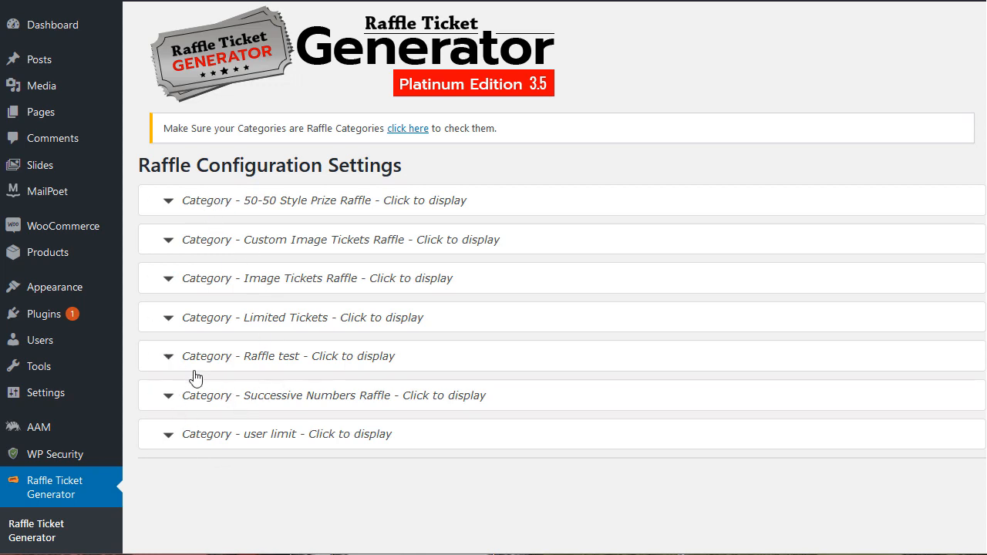
click(172, 363)
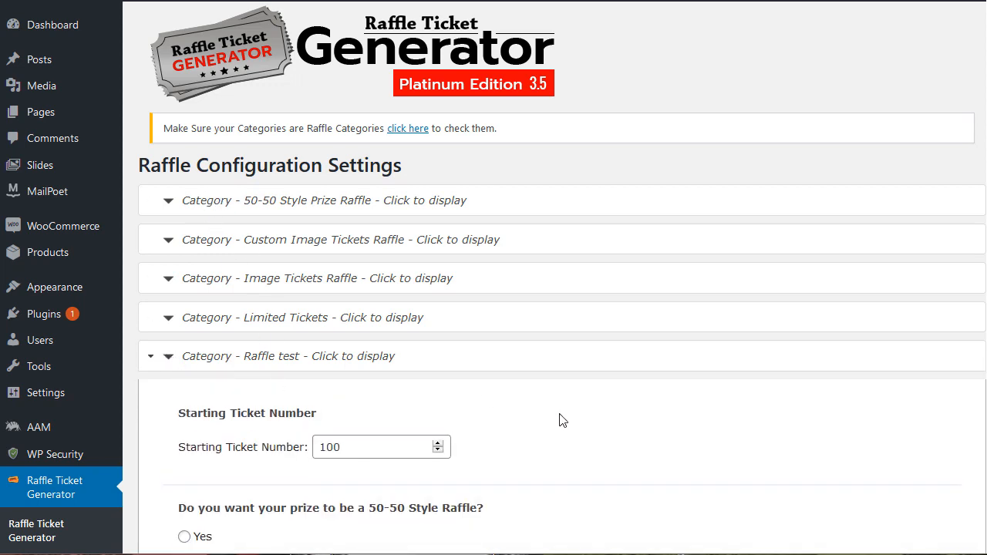
Try Yes for the 50-50 style raffle and for successive numbers, returning each option to No
scroll(563, 419, down, 3)
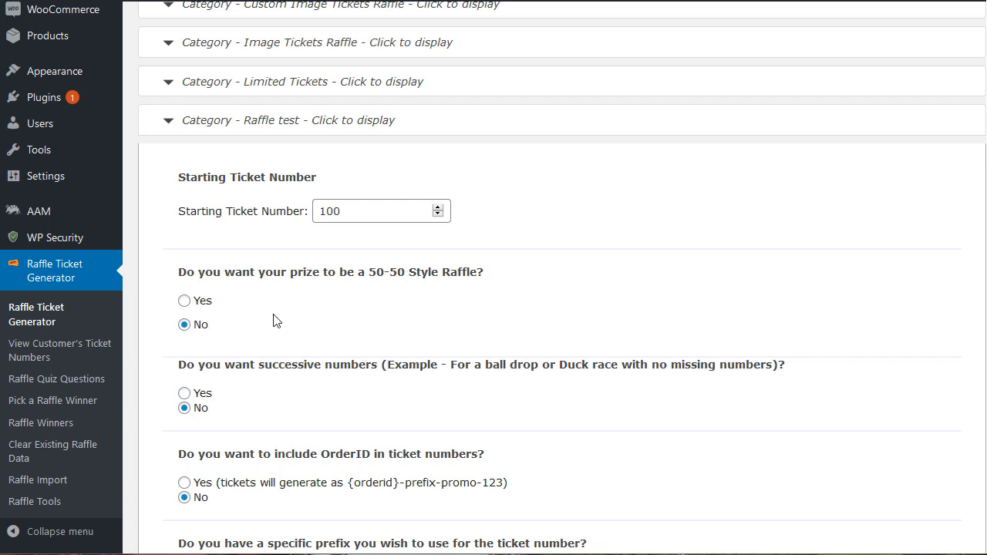
scroll(276, 320, down, 2)
click(184, 163)
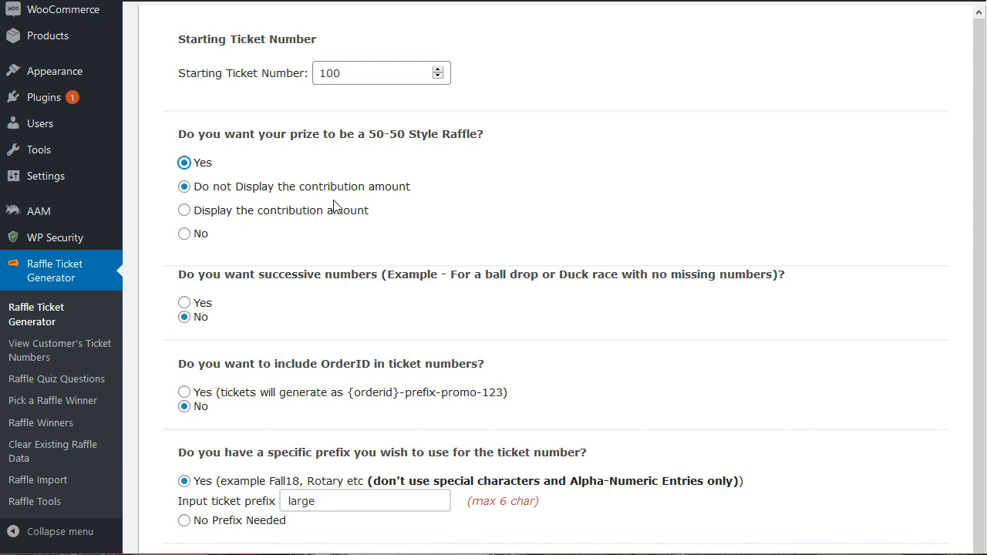
click(184, 235)
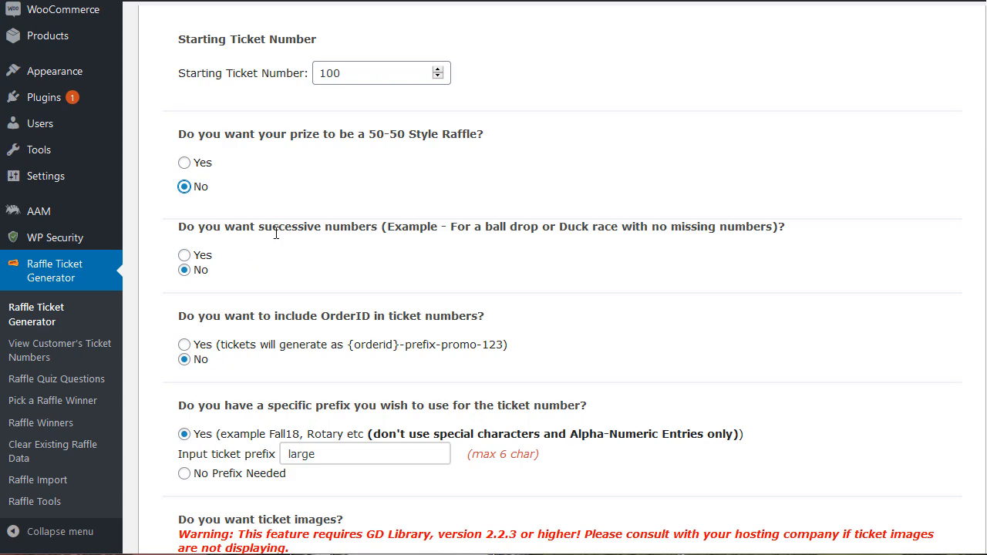
click(185, 256)
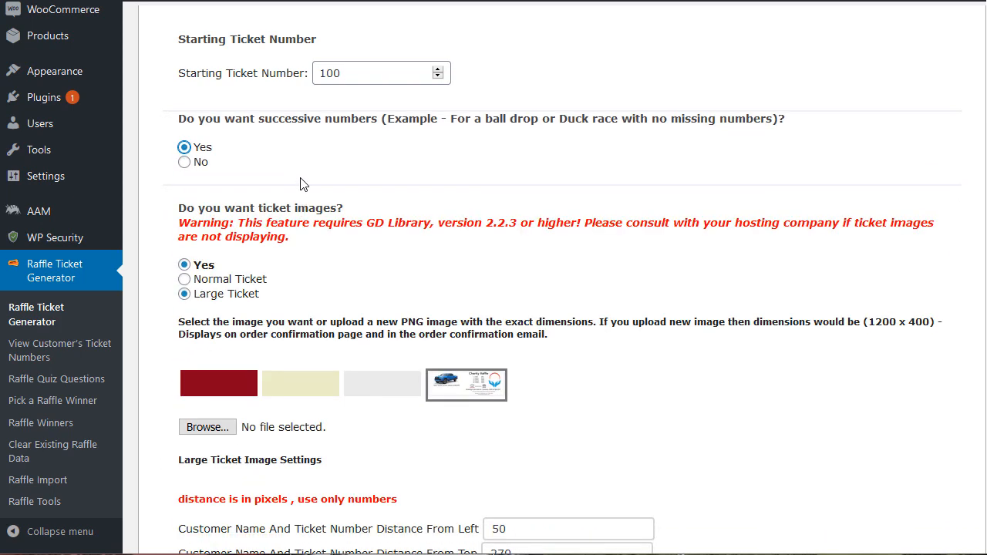
click(185, 163)
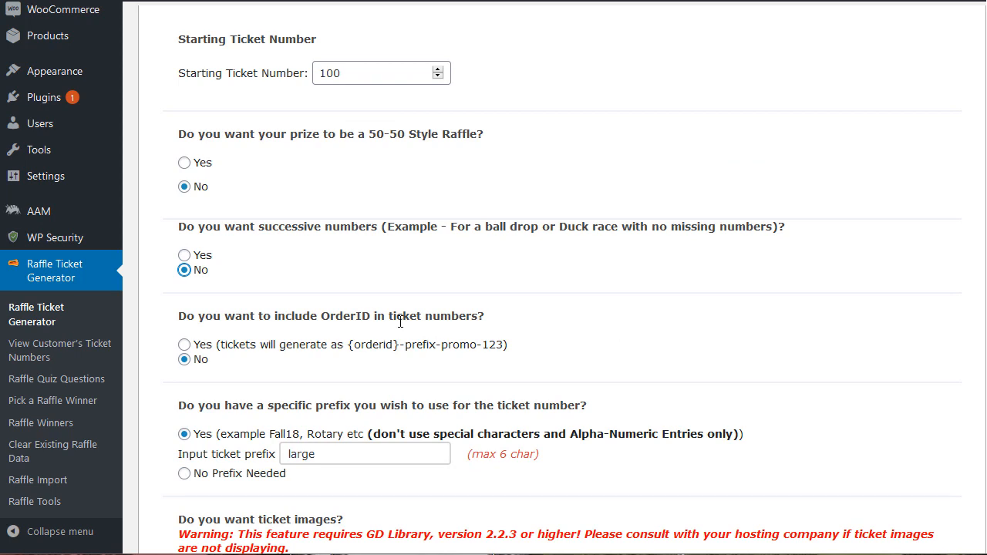
Review the ticket prefix and large ticket image options, and examine the sample artwork sample-big-ticket2.png
scroll(535, 331, down, 3)
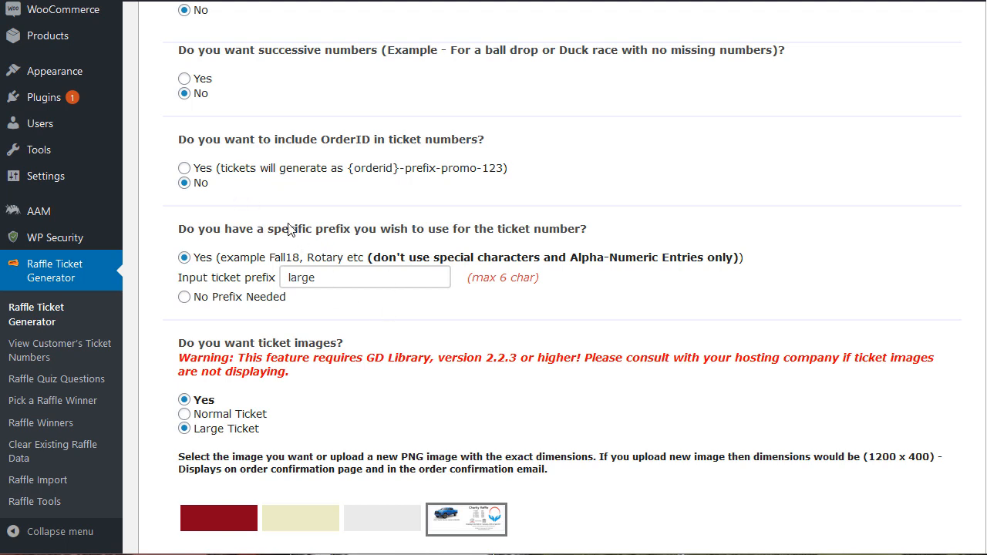
click(358, 287)
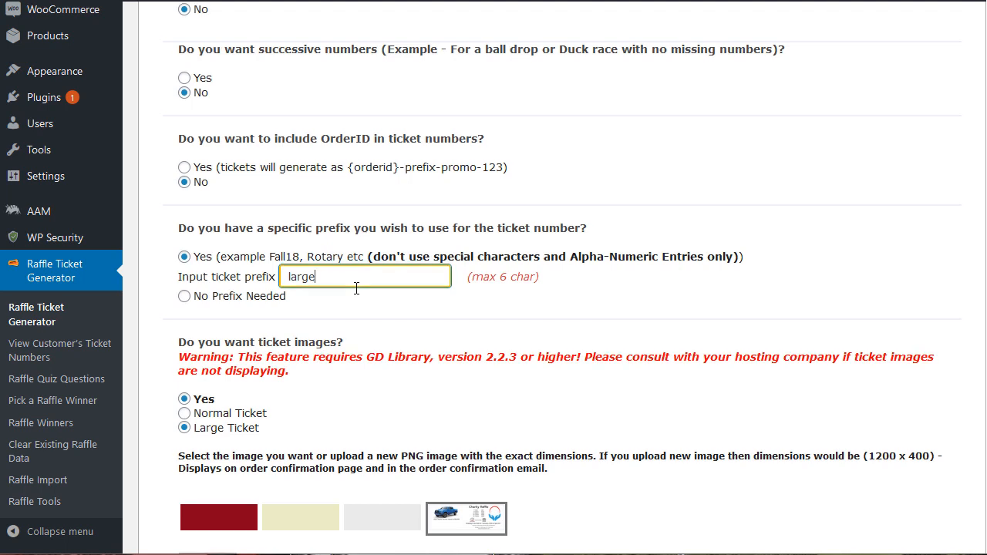
scroll(309, 255, down, 4)
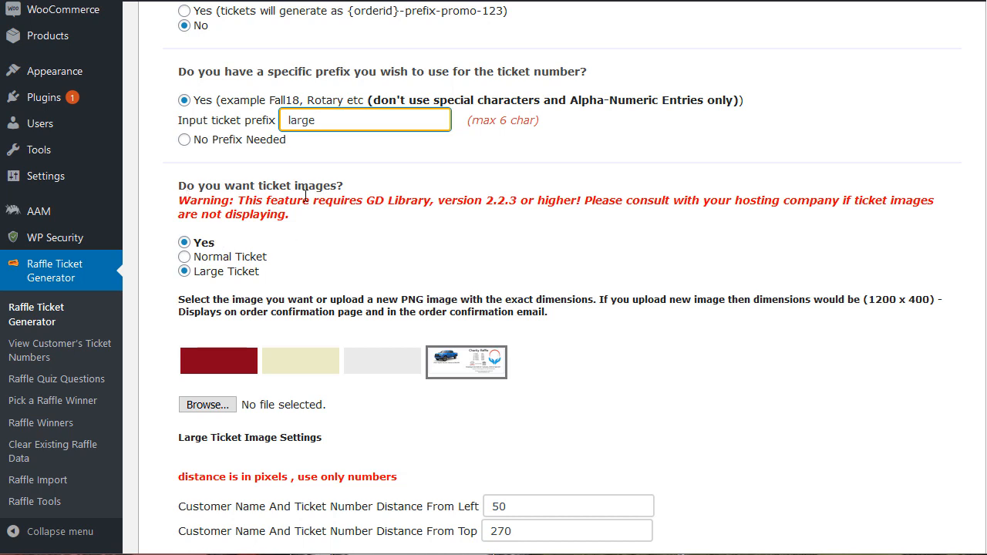
scroll(323, 242, down, 3)
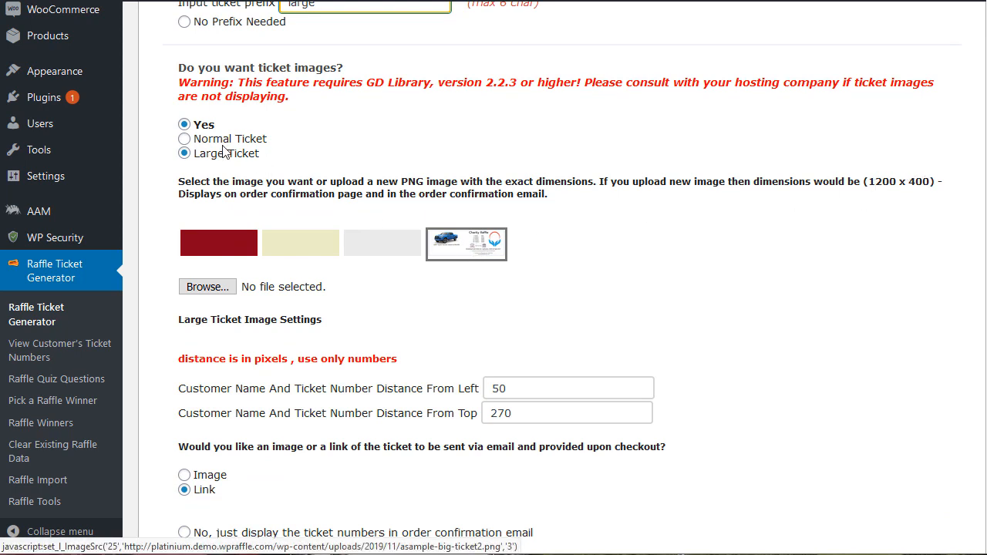
click(185, 125)
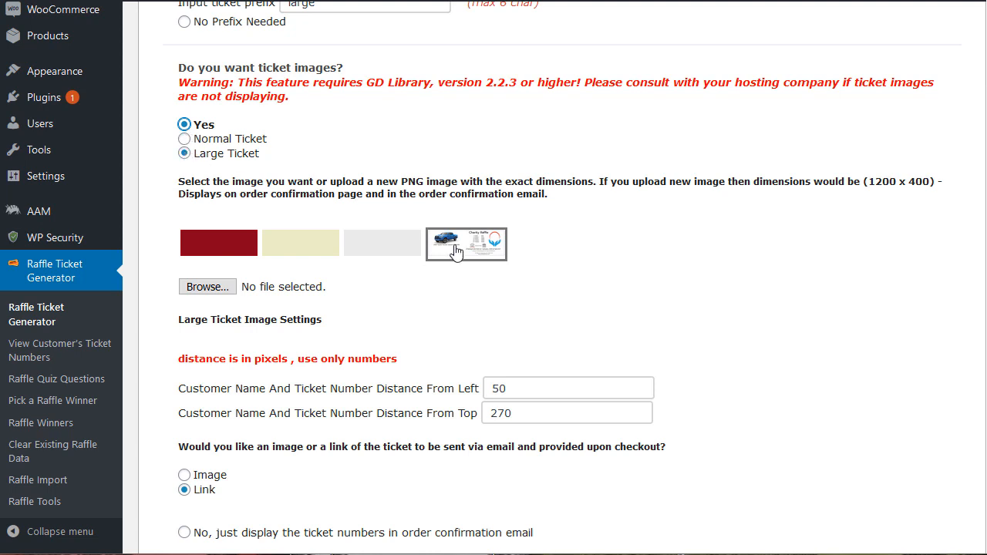
click(209, 287)
drag(0, 239, 501, 0)
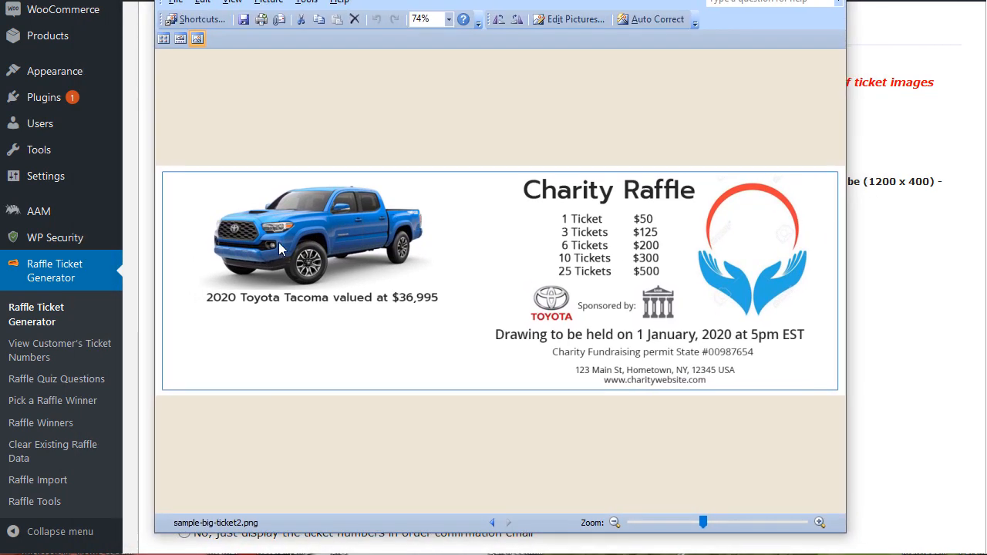
mouse_move(664, 266)
drag(741, 0, 0, 93)
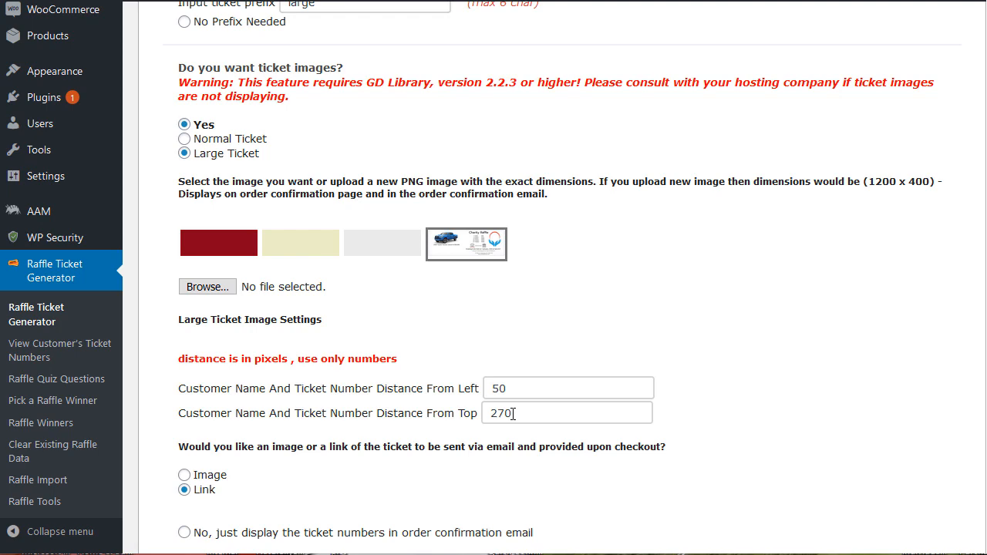
drag(0, 13, 314, 0)
Choose Image rather than Link for how the ticket is emailed and provided upon checkout
scroll(706, 316, down, 3)
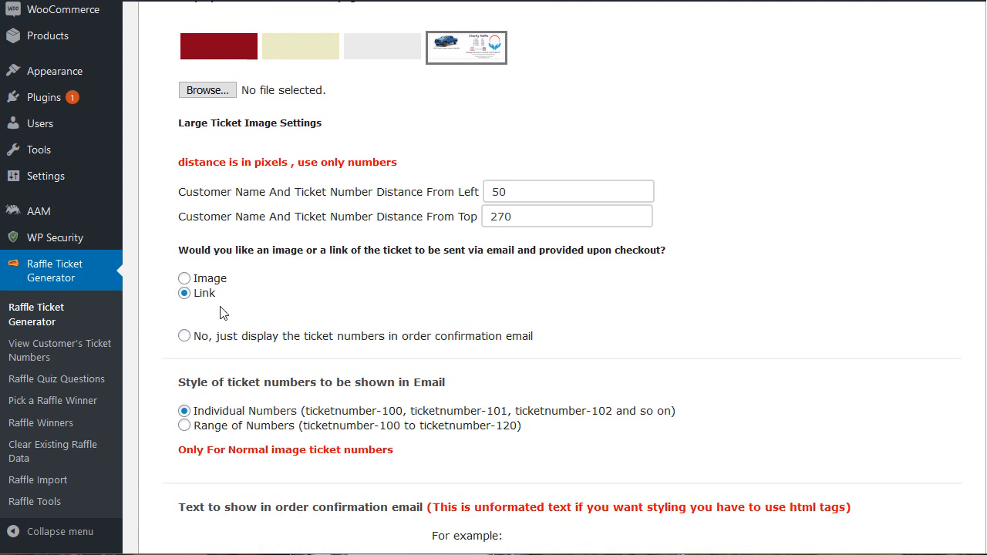
click(183, 280)
click(761, 232)
Replace the Above Tickets text with a copy of its example HTML for the raffle drawing date, address and fundraising permit
scroll(767, 231, up, 1)
scroll(763, 237, up, 3)
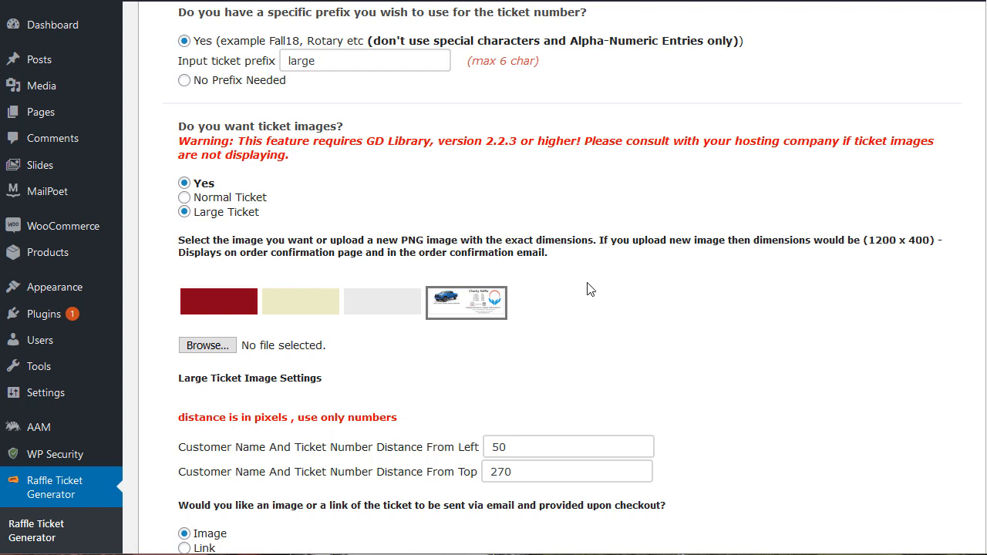
scroll(587, 289, down, 3)
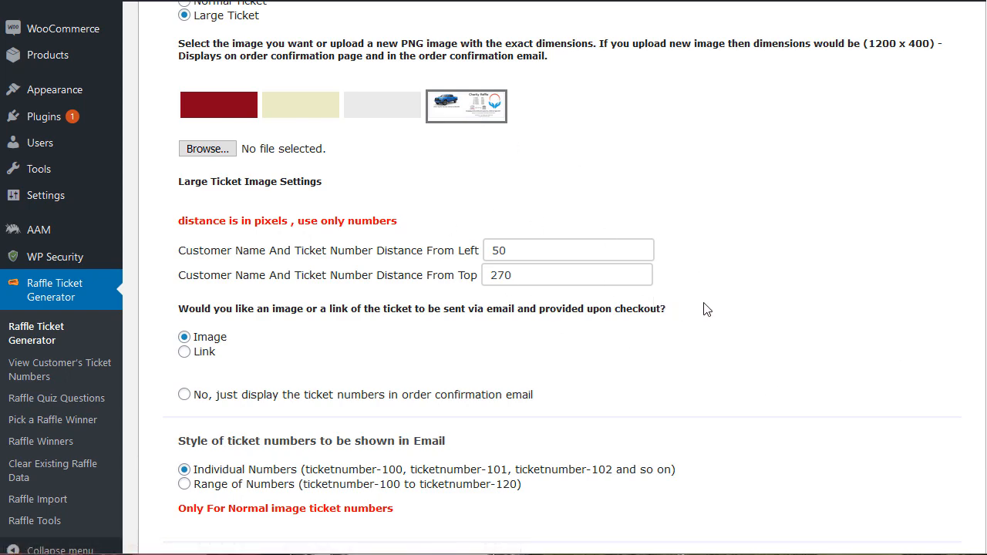
scroll(708, 310, down, 3)
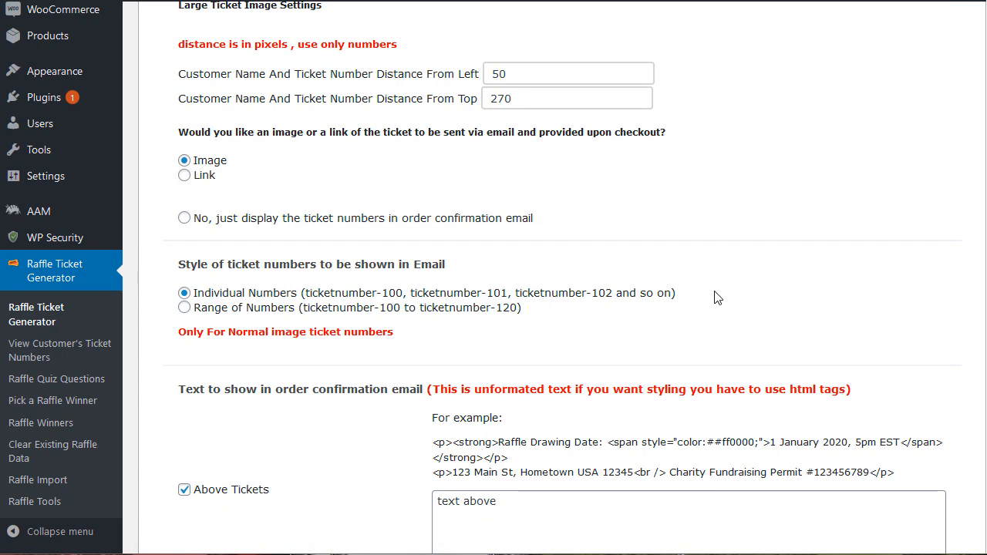
scroll(741, 278, down, 3)
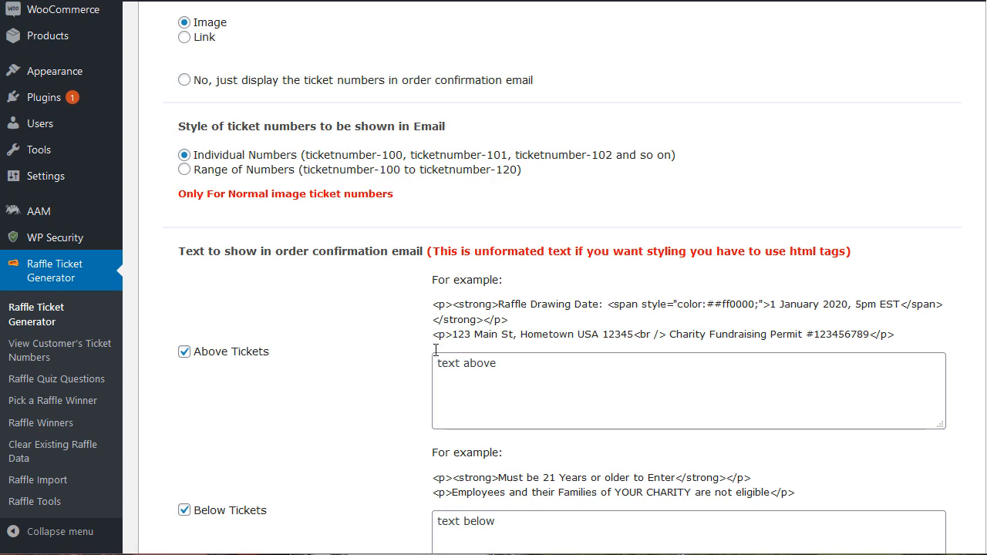
scroll(313, 309, down, 3)
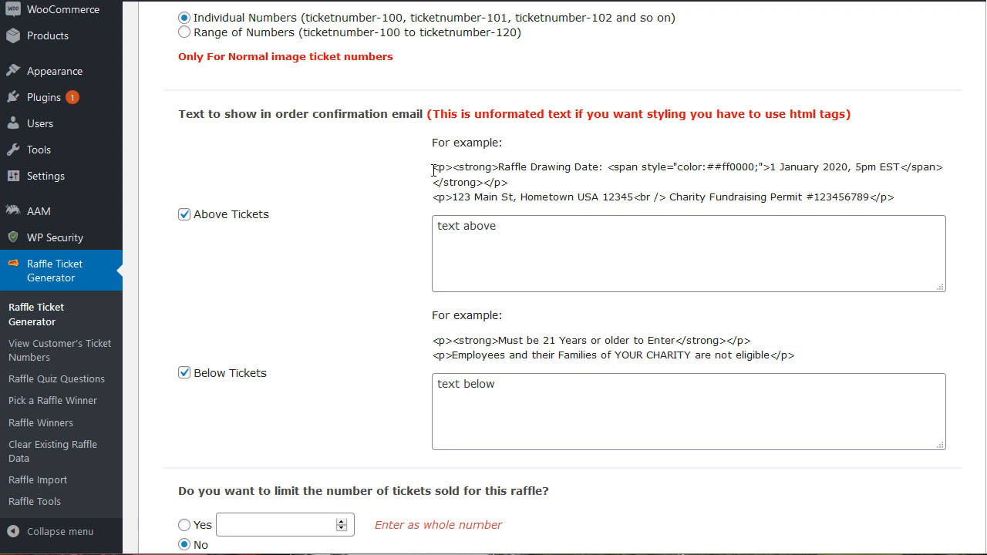
drag(436, 168, 911, 201)
key(ctrl+c)
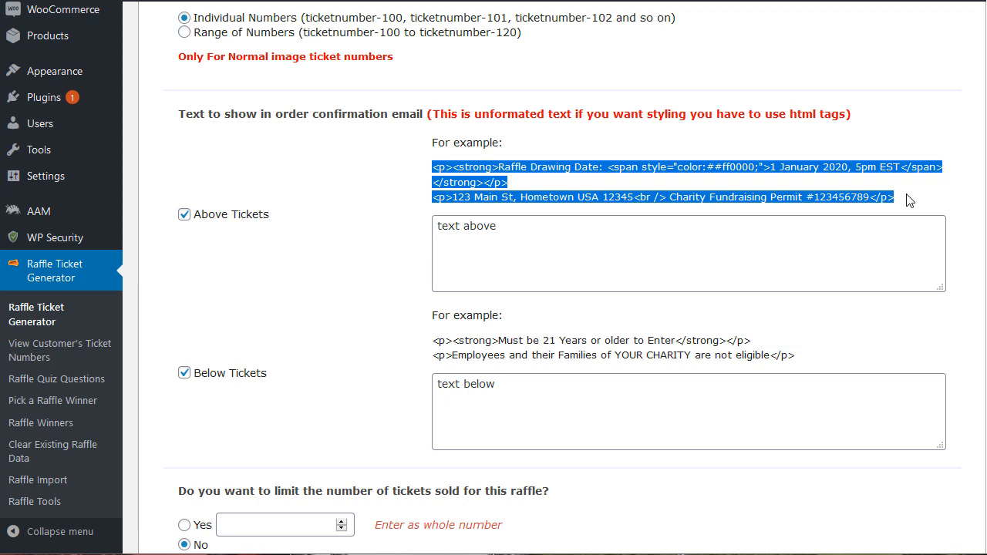
drag(540, 235, 372, 224)
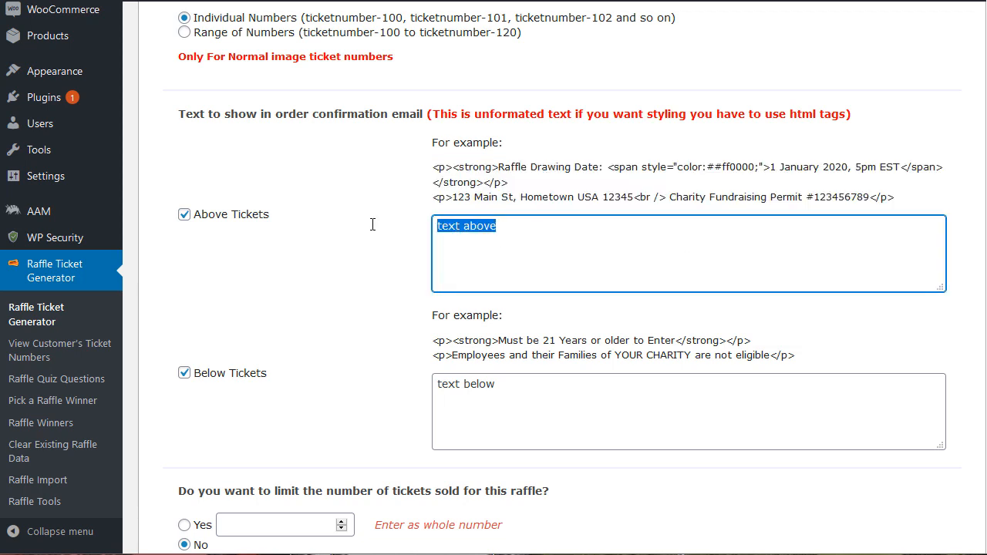
key(ctrl+v)
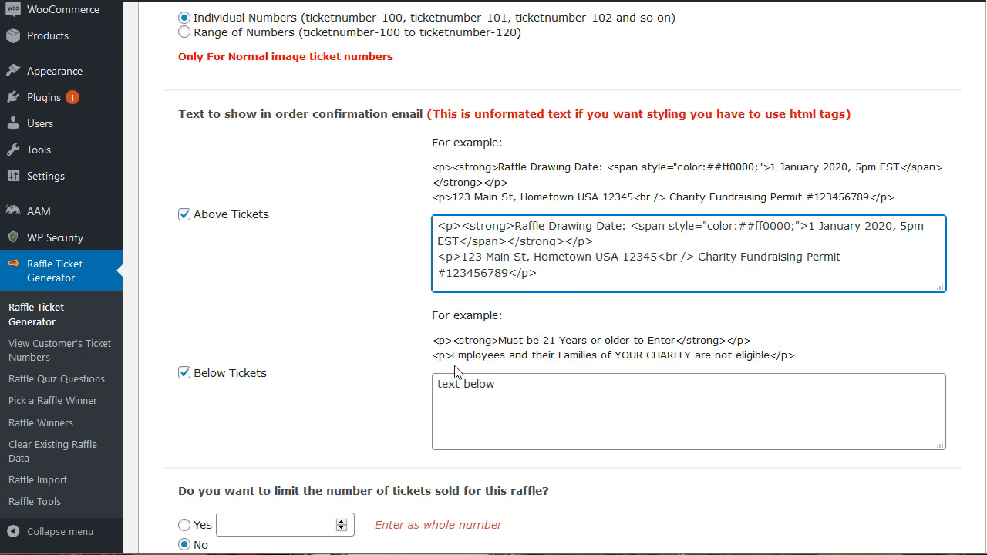
Replace the Below Tickets text with a copy of its example HTML about the 21-year minimum age and ineligible employees and families
drag(433, 347, 689, 345)
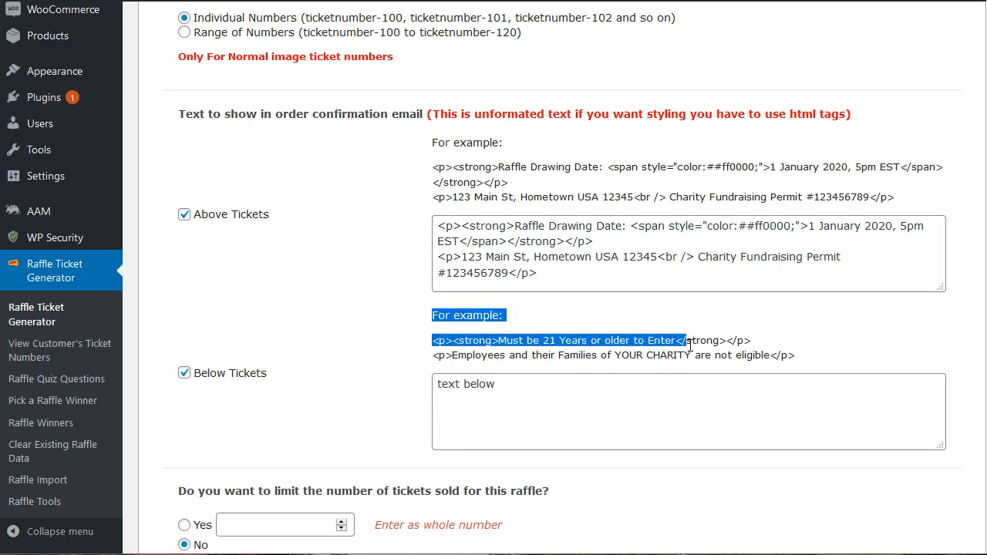
click(769, 351)
drag(804, 356, 434, 351)
key(ctrl+c)
drag(494, 386, 412, 383)
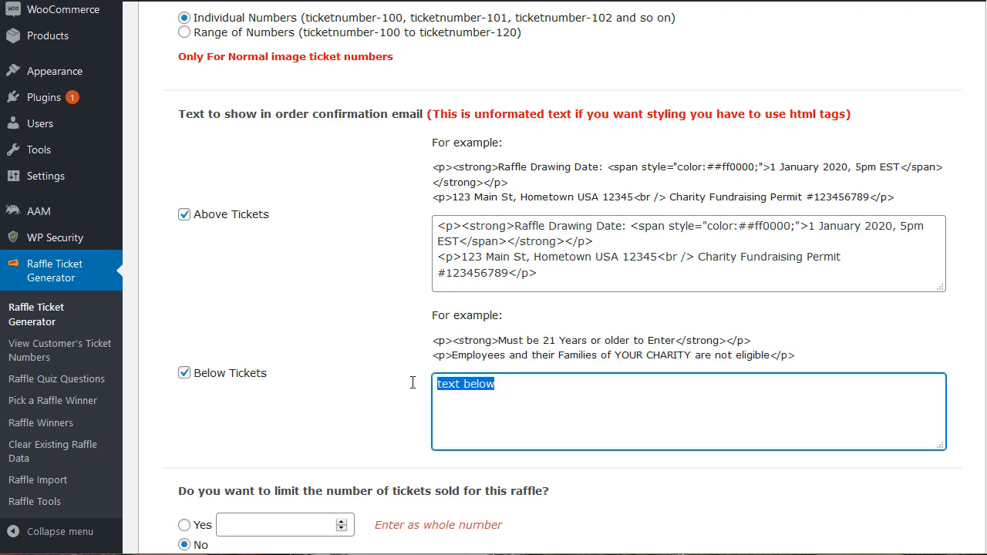
key(ctrl+v)
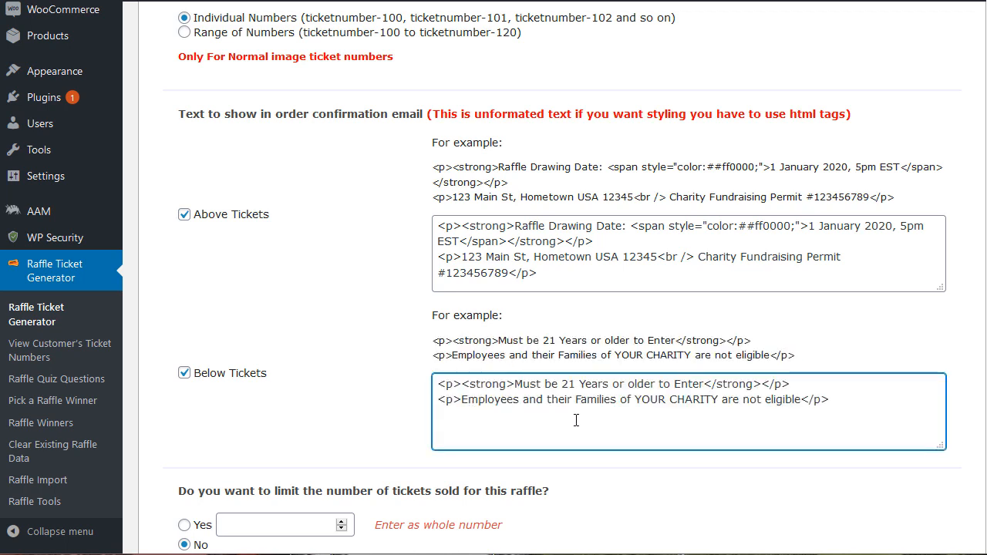
click(339, 385)
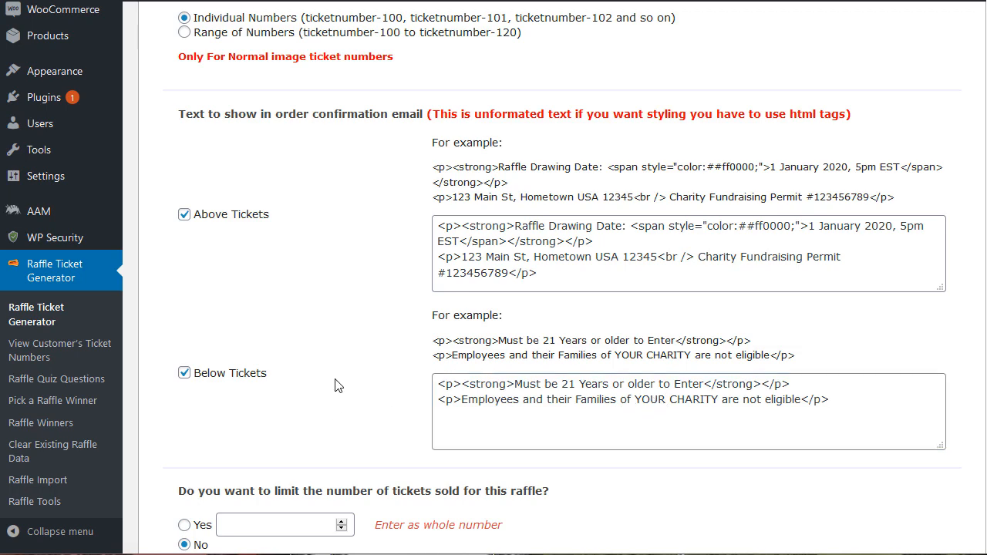
Set the tickets-per-user limit to No, with 5 as the number of tickets, and save the Raffle test category settings
scroll(339, 385, down, 4)
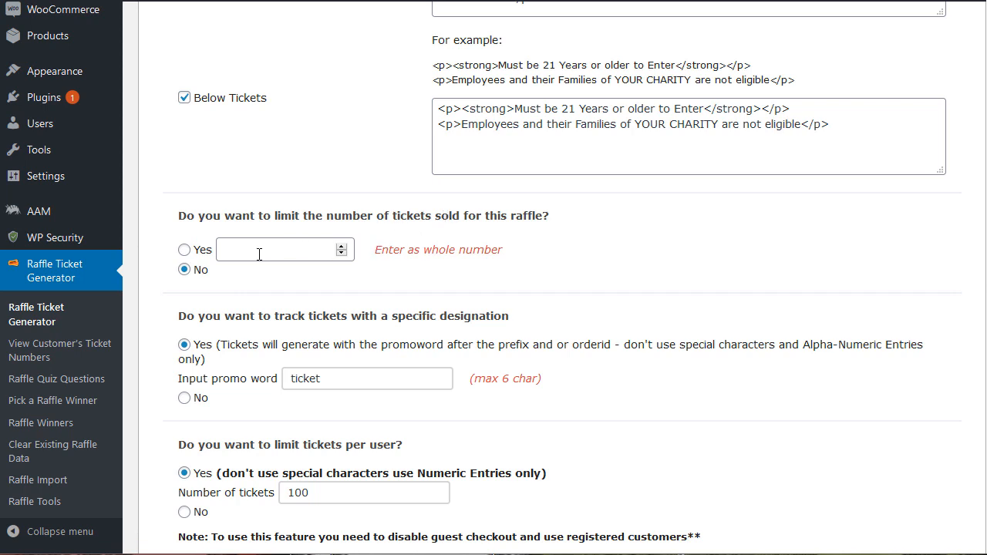
scroll(230, 212, down, 2)
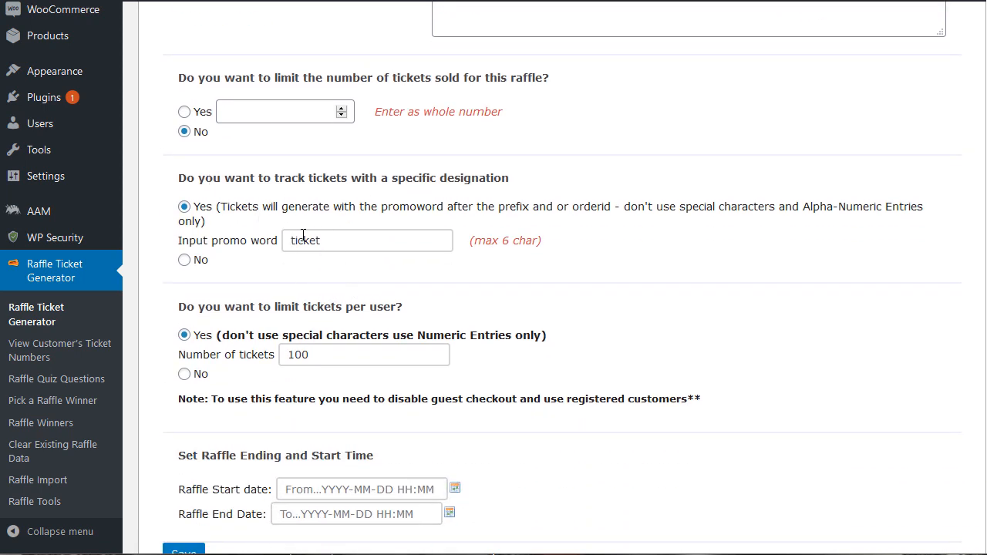
scroll(497, 351, down, 1)
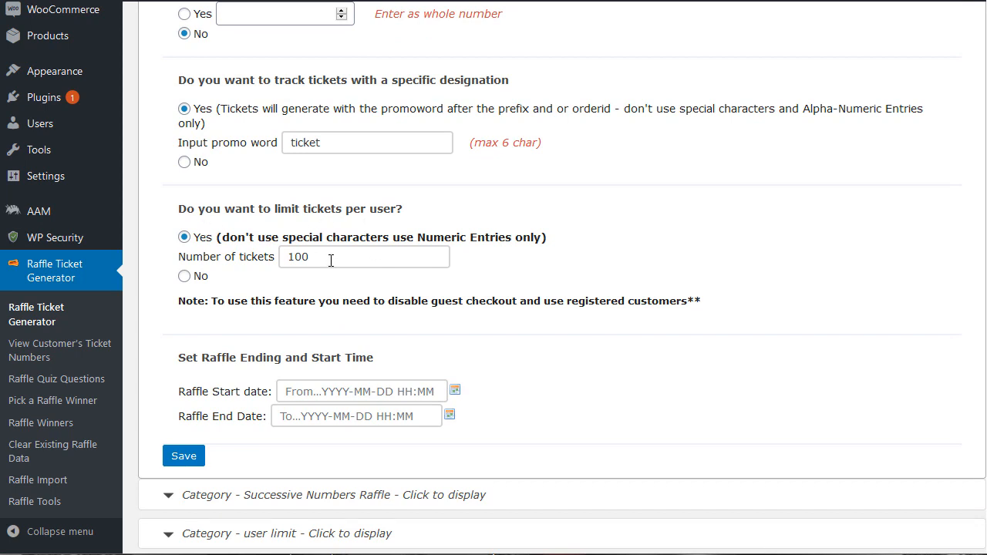
drag(331, 260, 256, 255)
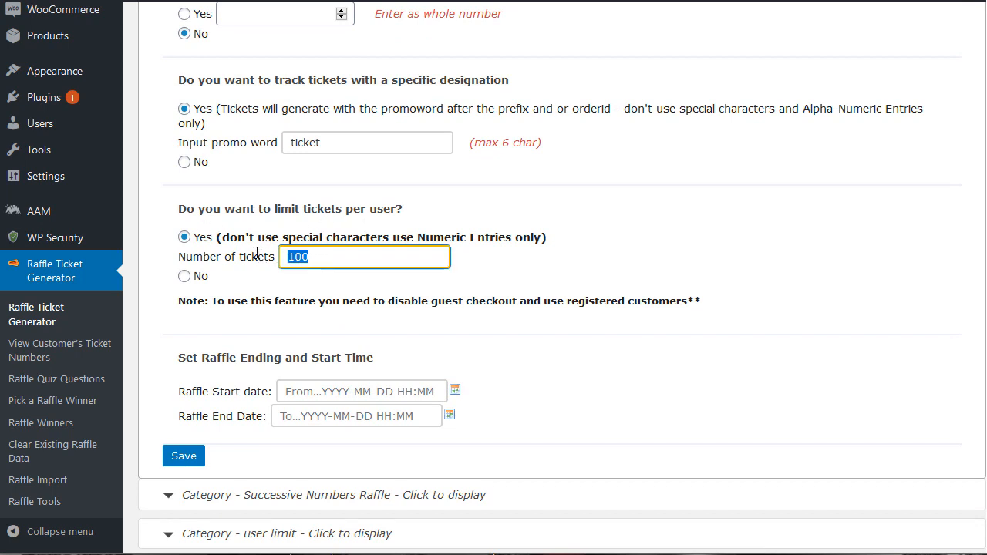
text(5)
click(184, 276)
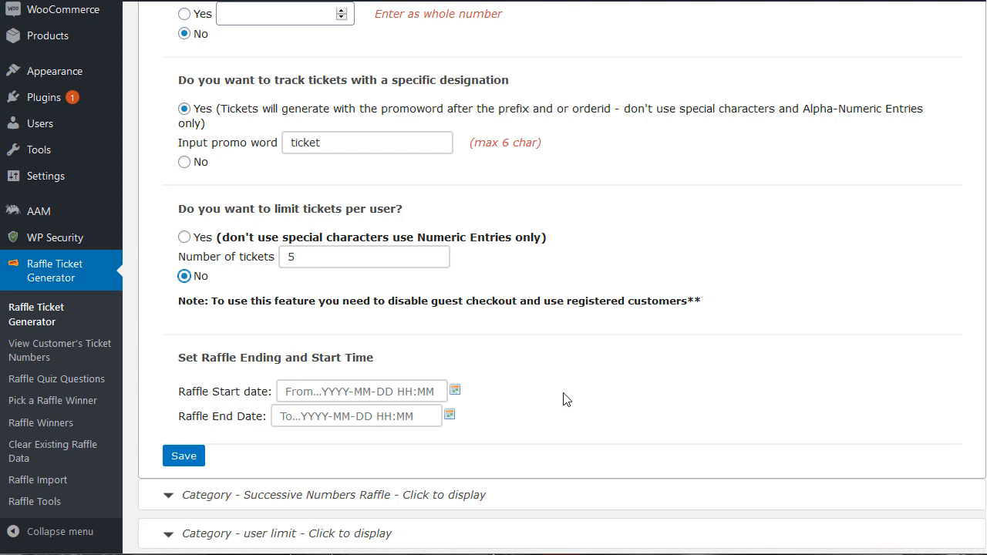
scroll(550, 374, down, 2)
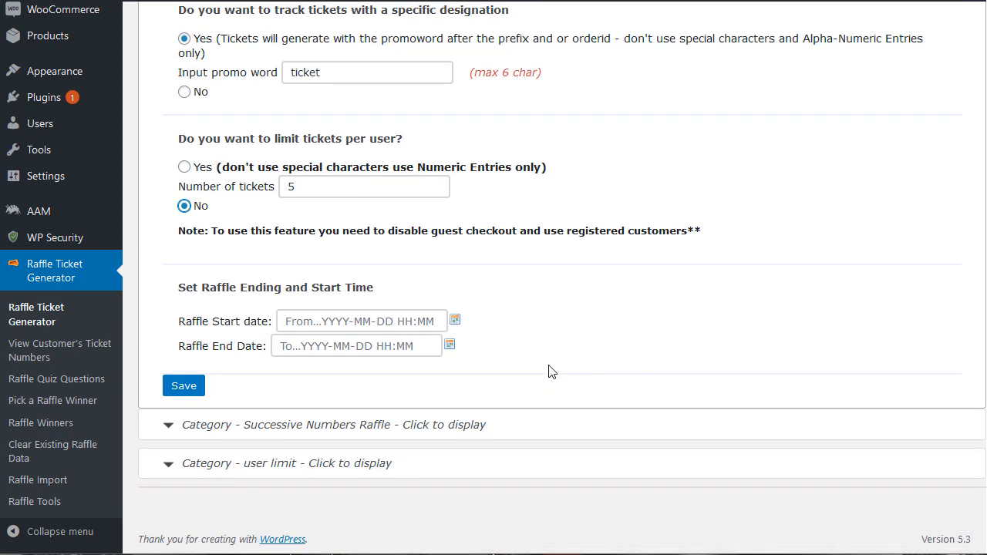
click(182, 388)
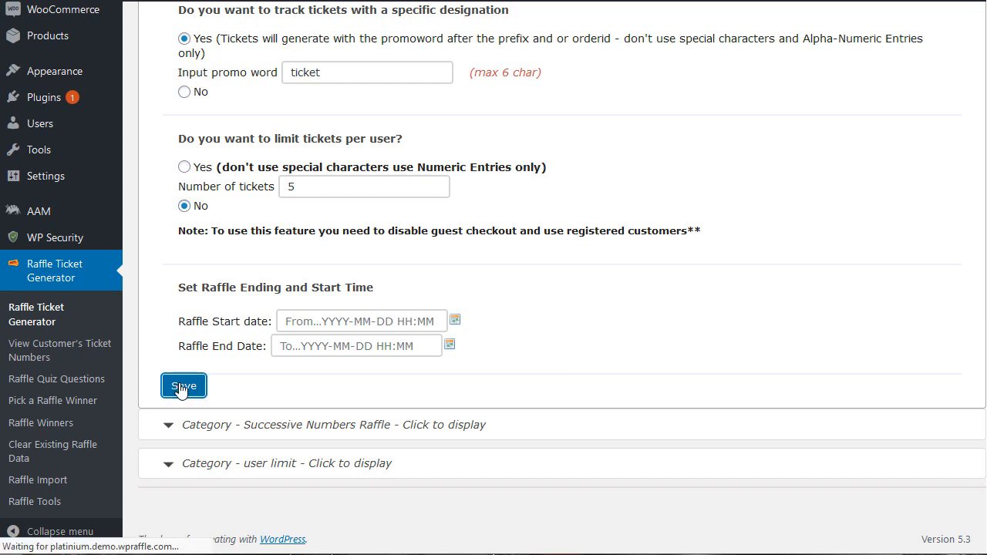